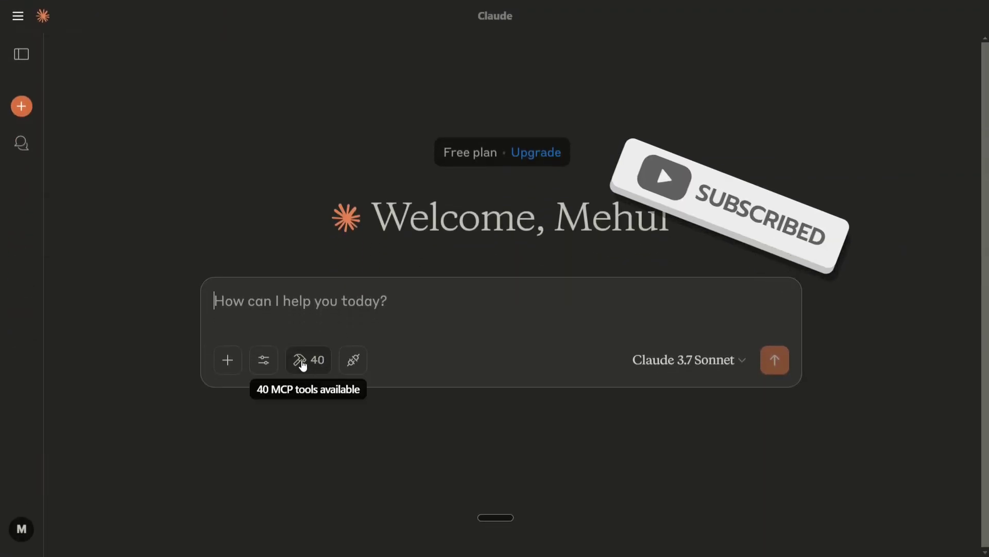
# Review the list of available MCP tools, then close it
pyautogui.click(304, 361)
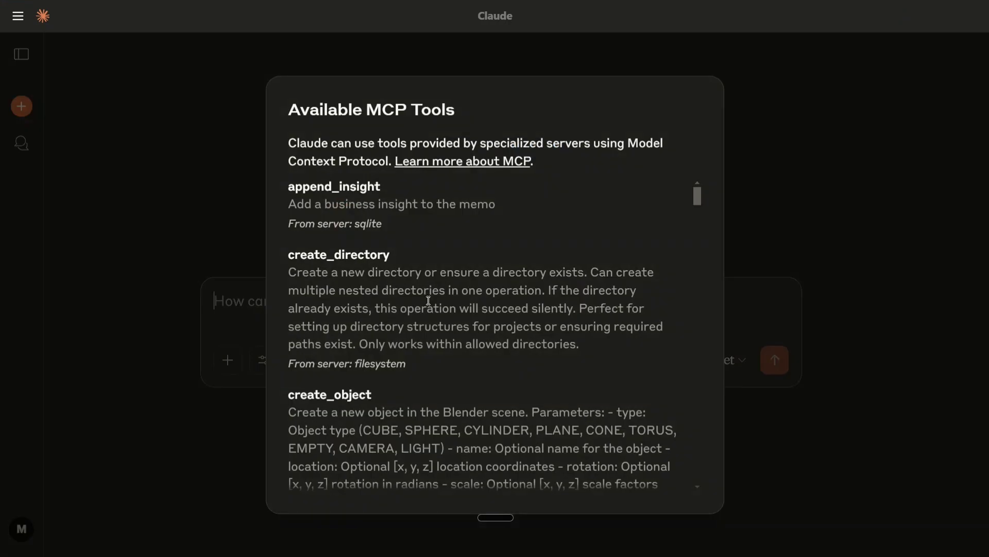
pyautogui.scroll(-4, 389, 314)
pyautogui.scroll(-5, 376, 340)
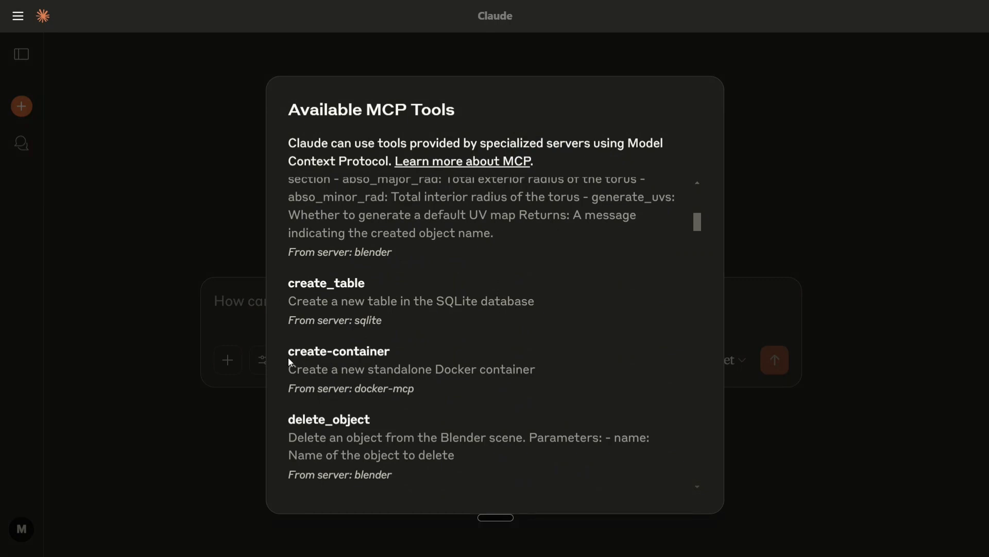
pyautogui.scroll(-6, 391, 382)
pyautogui.scroll(-1, 355, 372)
pyautogui.scroll(4, 370, 244)
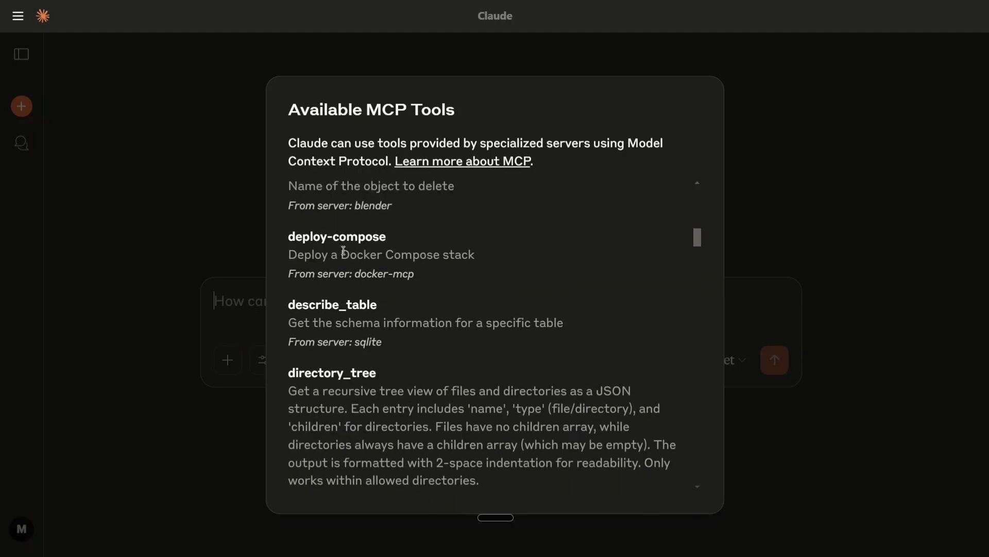
pyautogui.click(818, 215)
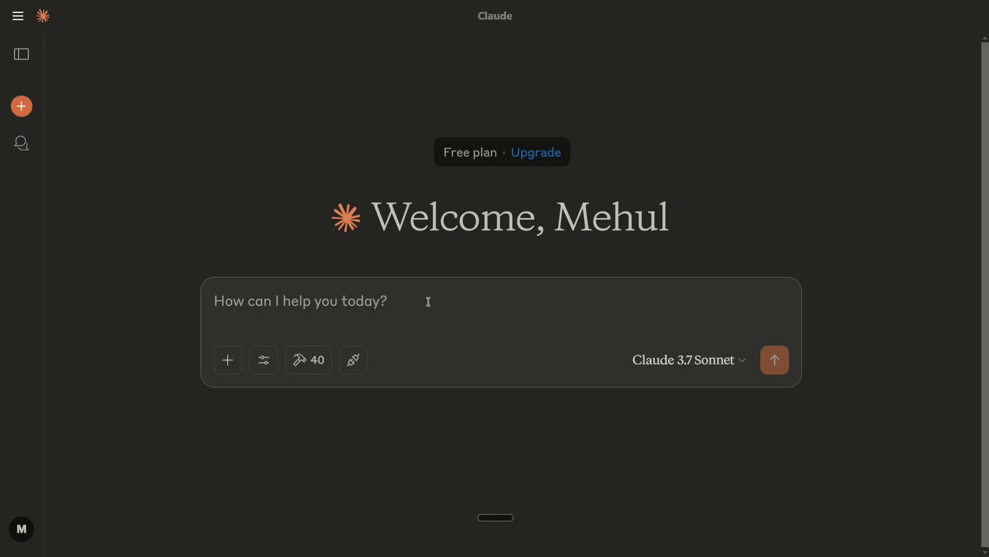
# Dictate and send the prompt 'Create a basic python docker container'
pyautogui.press('ctrl+super')
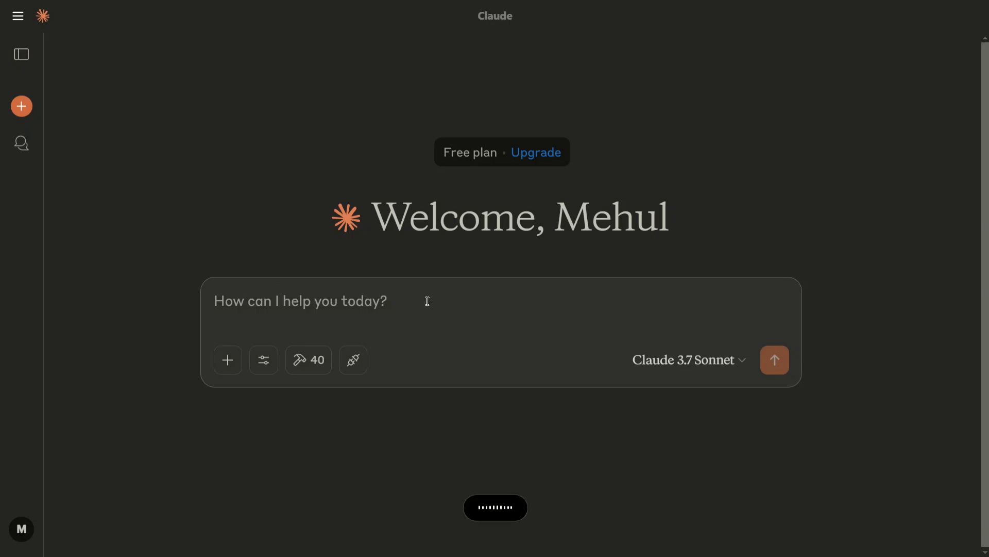
pyautogui.press('ctrl+super')
pyautogui.press('Return')
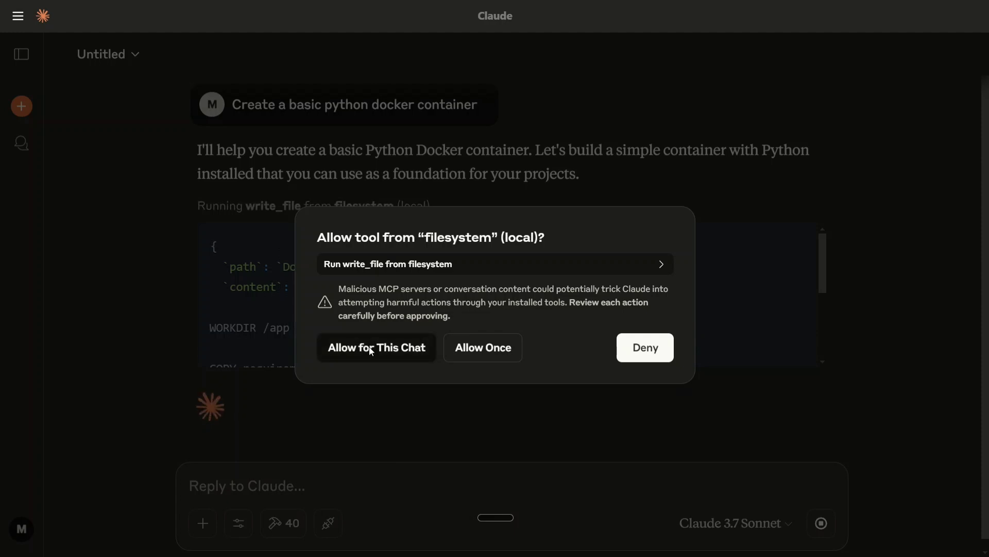
# Allow the filesystem tools for this chat to write the Dockerfile, list directories and create the project folder
pyautogui.click(371, 350)
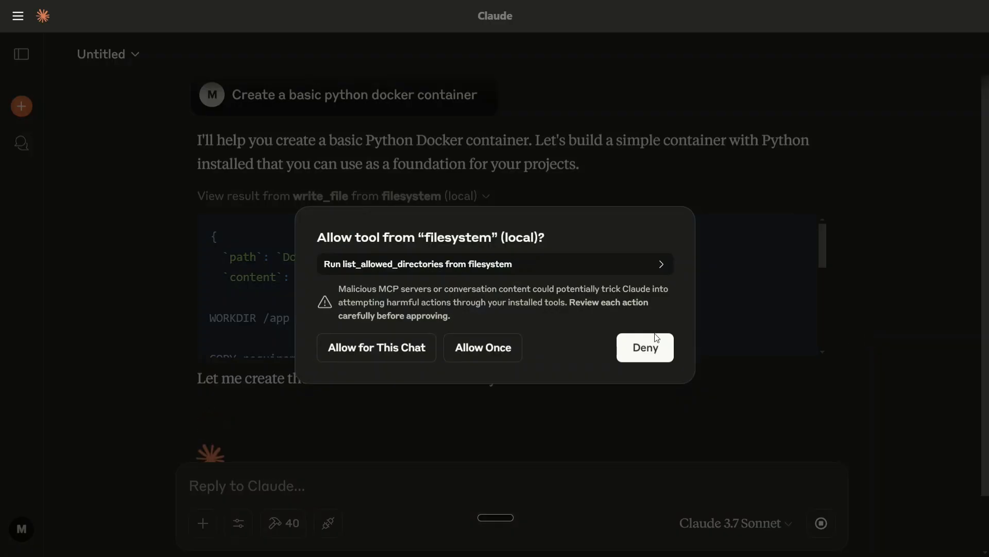
pyautogui.click(380, 348)
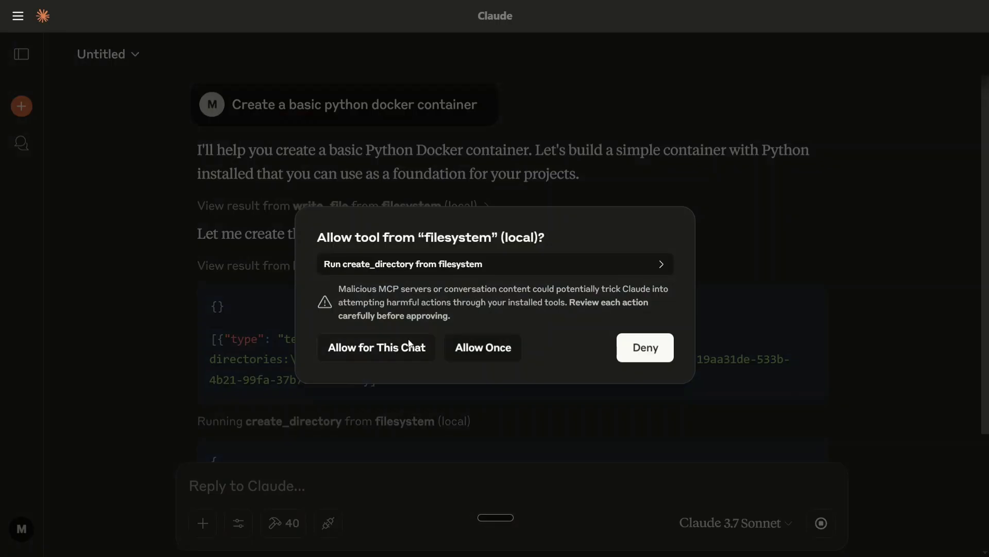
pyautogui.click(378, 347)
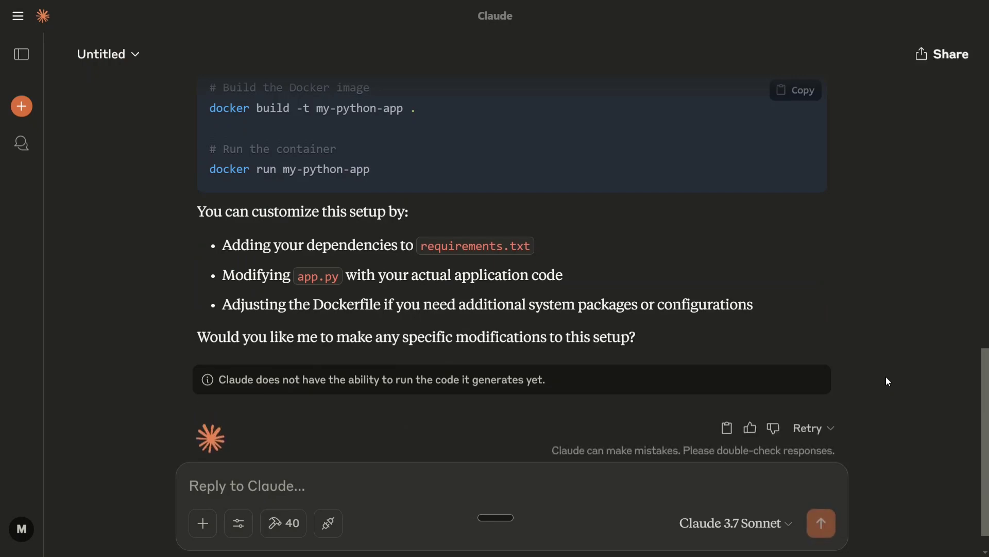
pyautogui.click(416, 487)
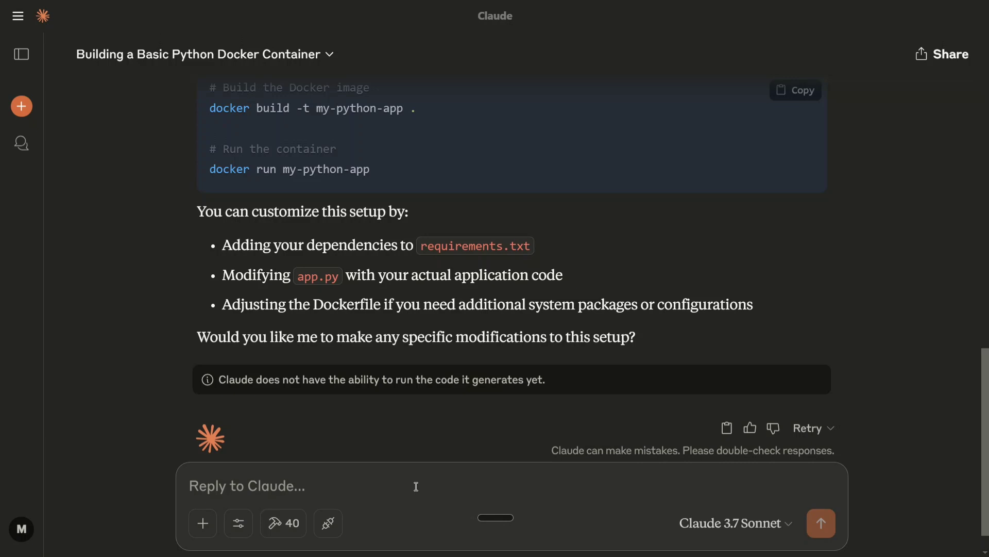
# Ask Claude to 'Run this container in docker', allowing create-container, list-containers and deploy-compose for this chat
pyautogui.press('ctrl+super')
pyautogui.press('ctrl+super')
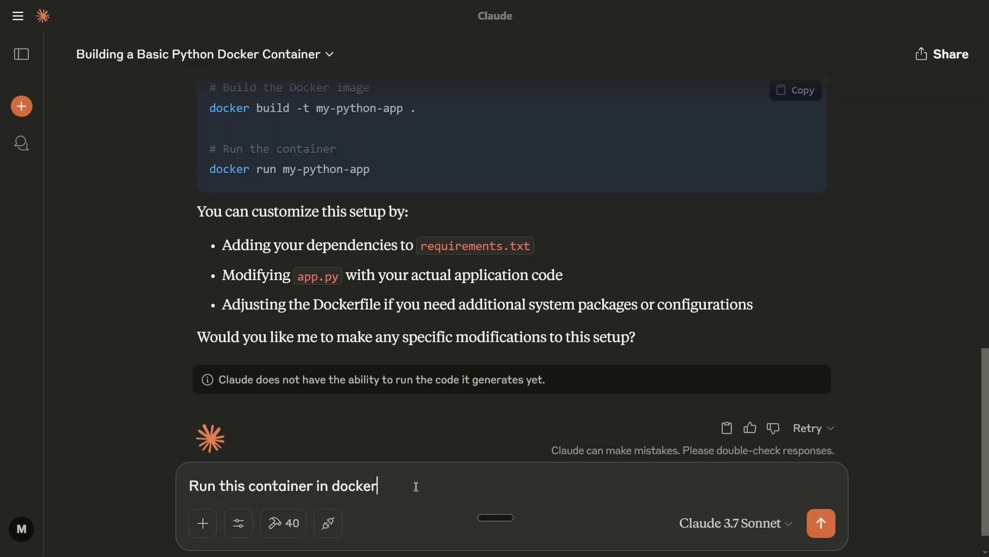
pyautogui.press('Return')
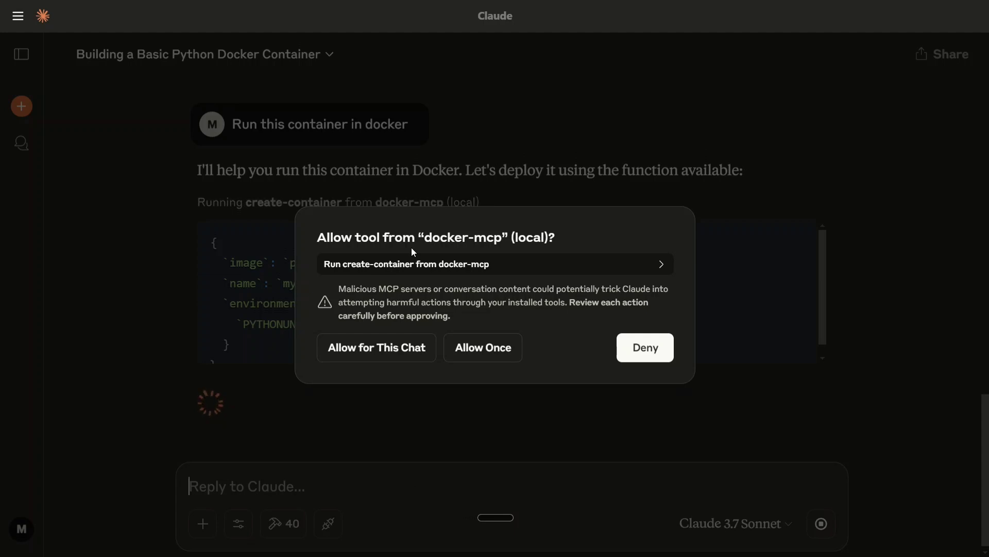
pyautogui.click(369, 352)
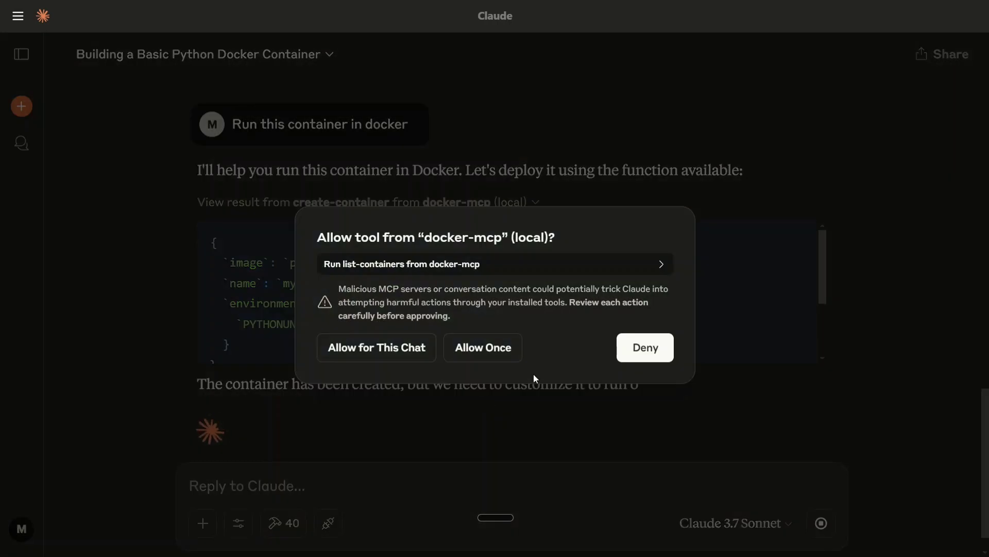
pyautogui.click(398, 348)
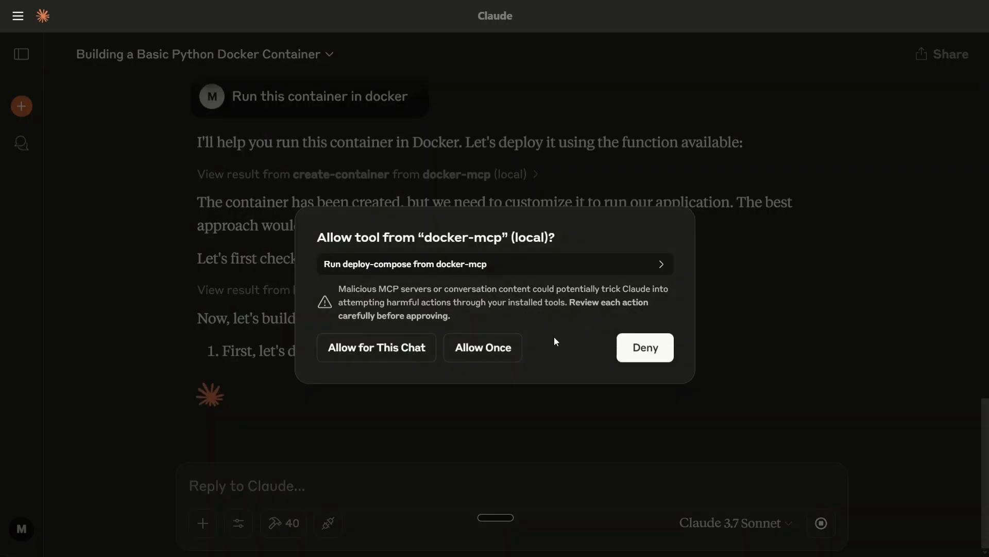
pyautogui.click(419, 349)
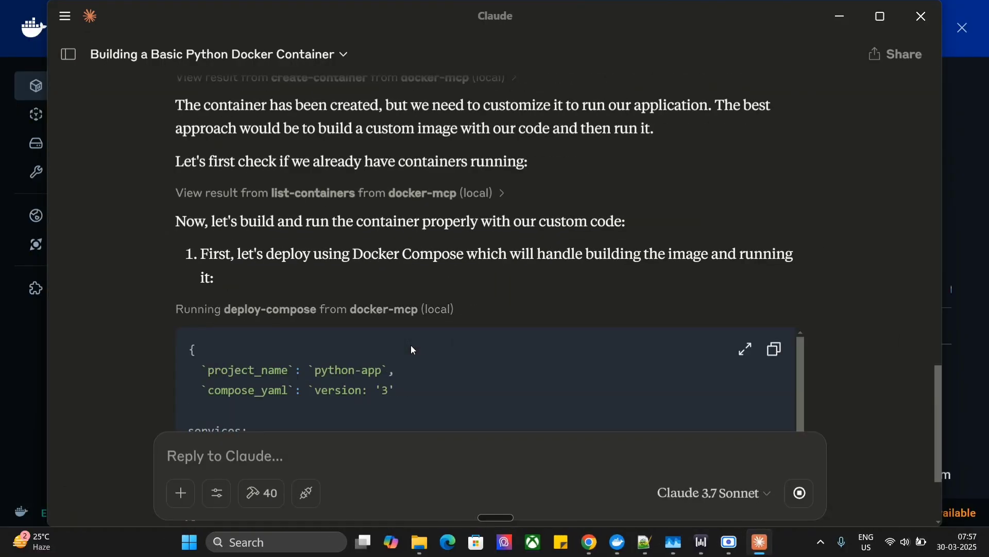
# Check Docker Desktop's Containers page for python-app-container and my-python-container, both from python:3.11
pyautogui.click(618, 542)
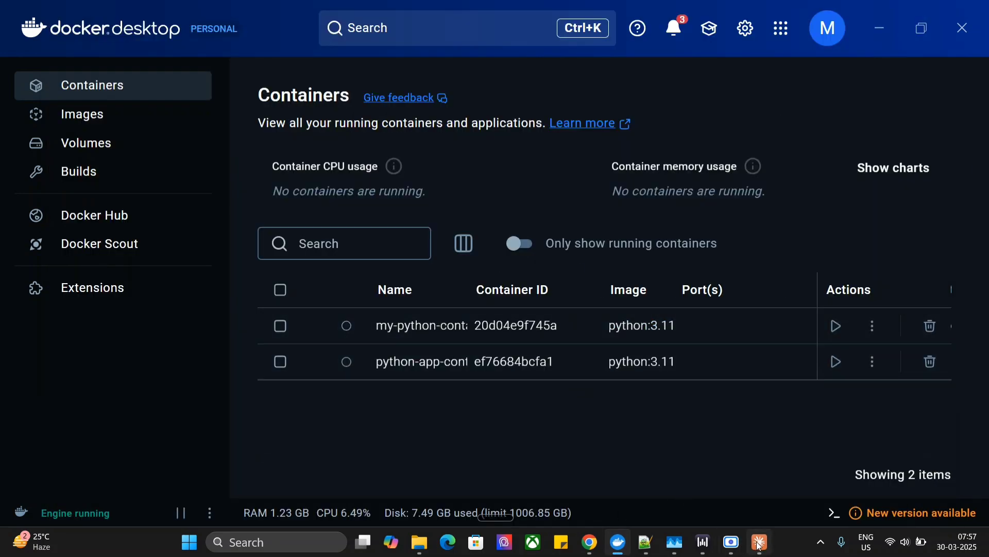
pyautogui.moveTo(760, 545)
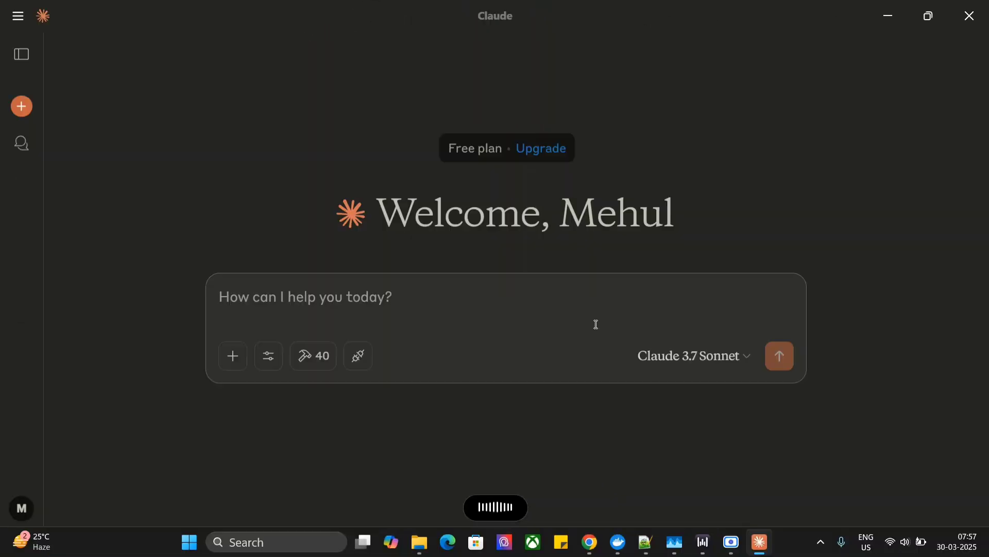
# Ask Claude to 'List down all the docker containers present in this system', allowing list-containers for this chat
pyautogui.press('ctrl+super')
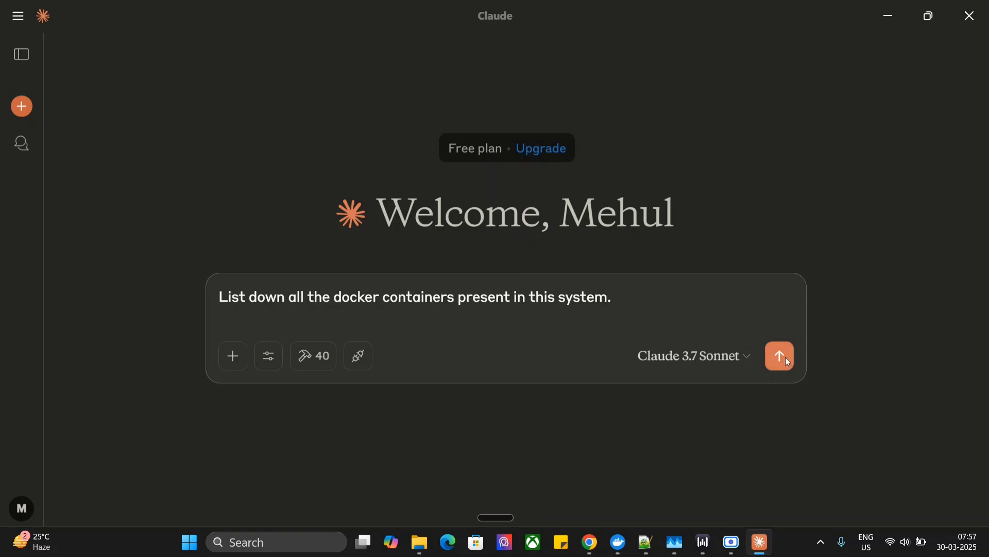
pyautogui.click(781, 357)
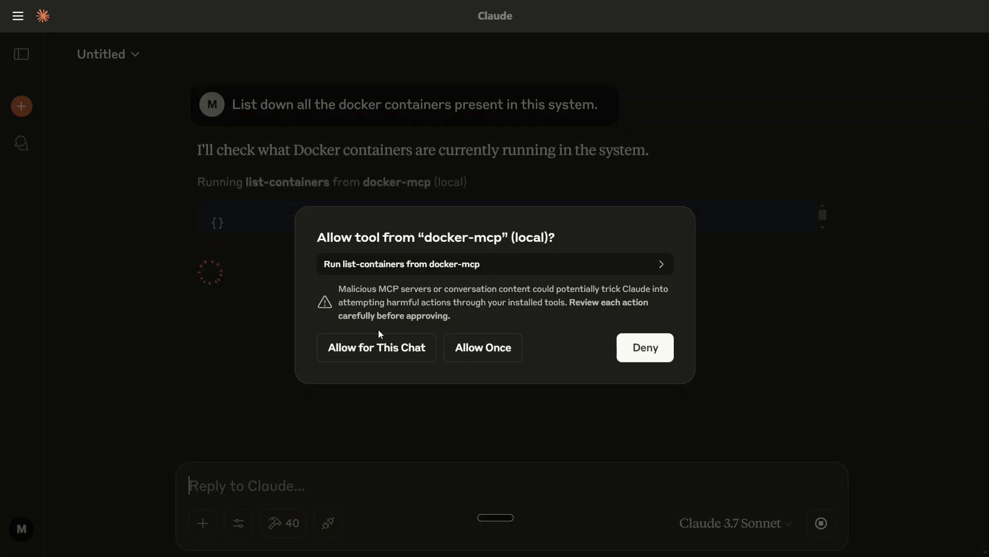
pyautogui.click(361, 347)
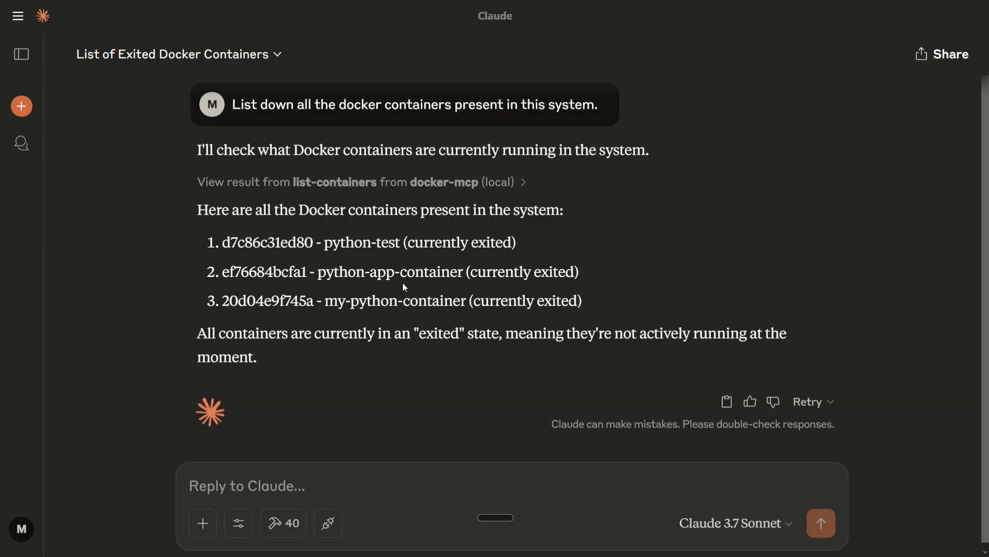
pyautogui.press('F11')
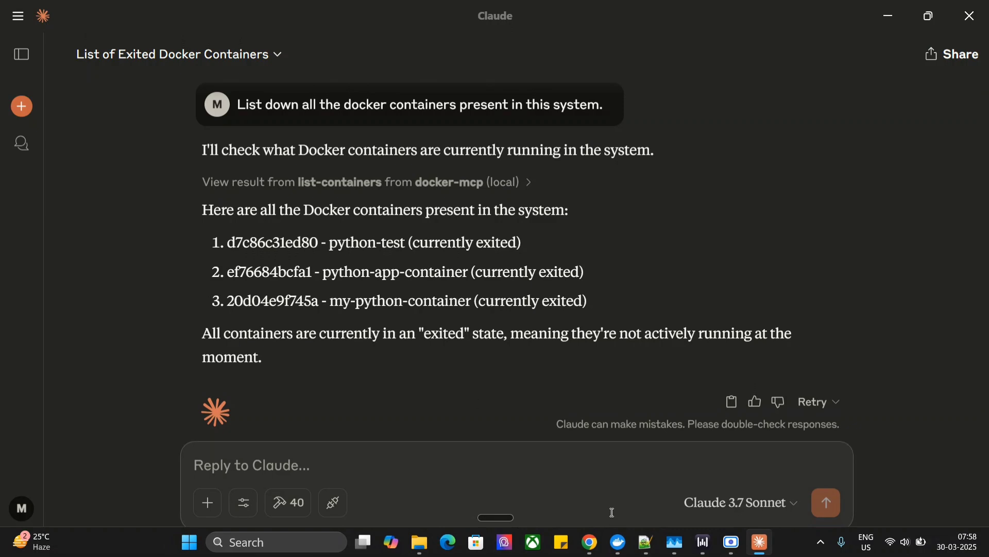
pyautogui.click(647, 542)
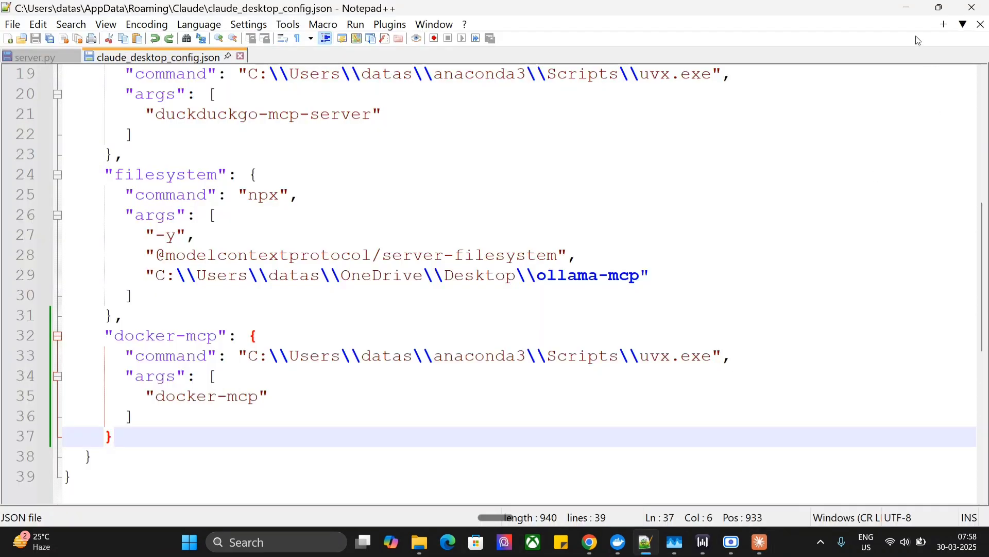
pyautogui.scroll(6, 669, 242)
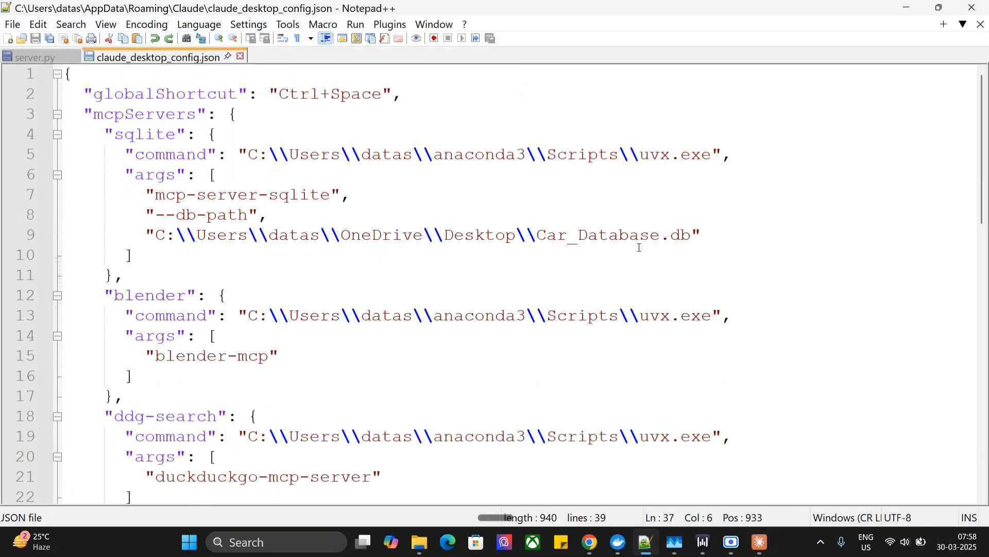
pyautogui.scroll(-6, 641, 248)
pyautogui.press('F11')
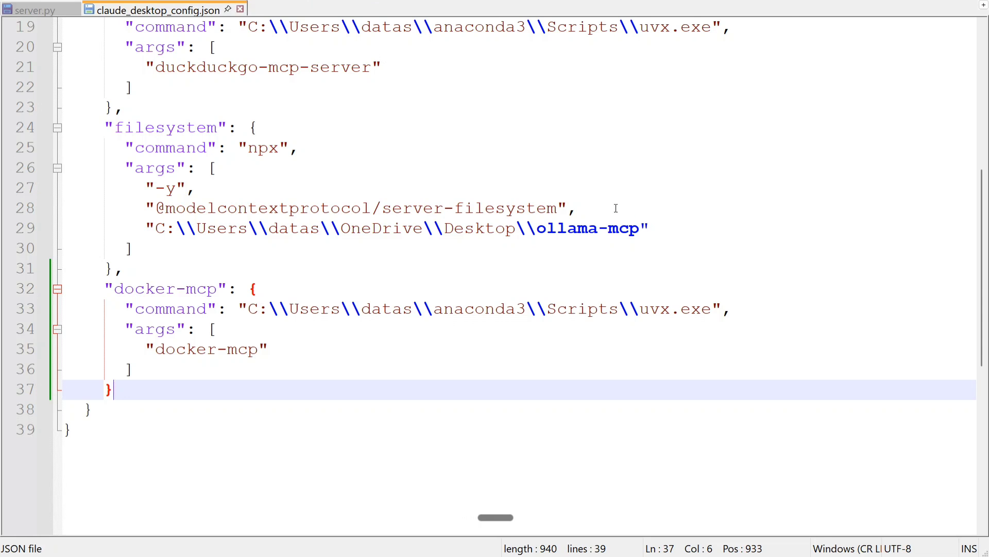
pyautogui.scroll(6, 612, 206)
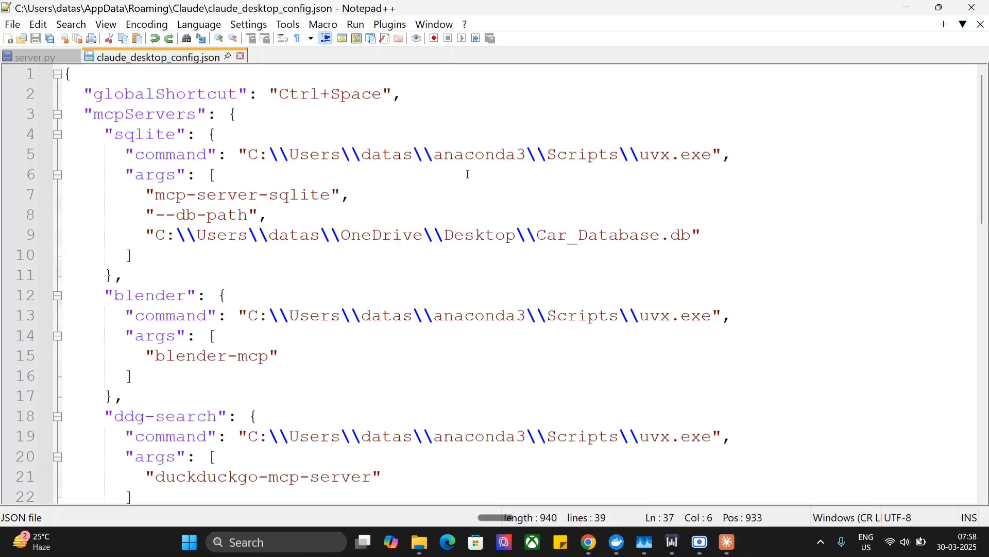
pyautogui.click(733, 538)
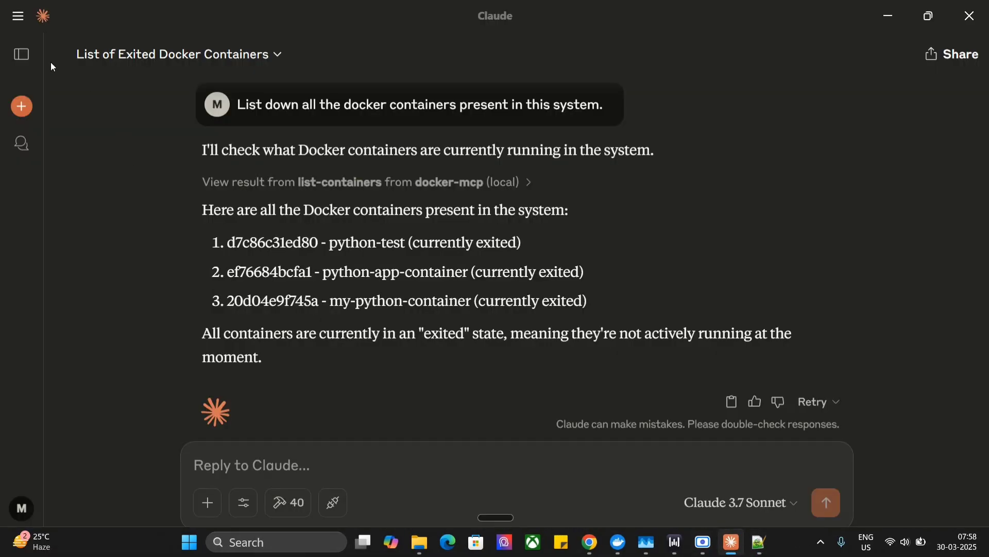
# Open claude_desktop_config.json in Notepad++ via Claude's Developer settings and Edit Config
pyautogui.click(15, 17)
pyautogui.moveTo(48, 40)
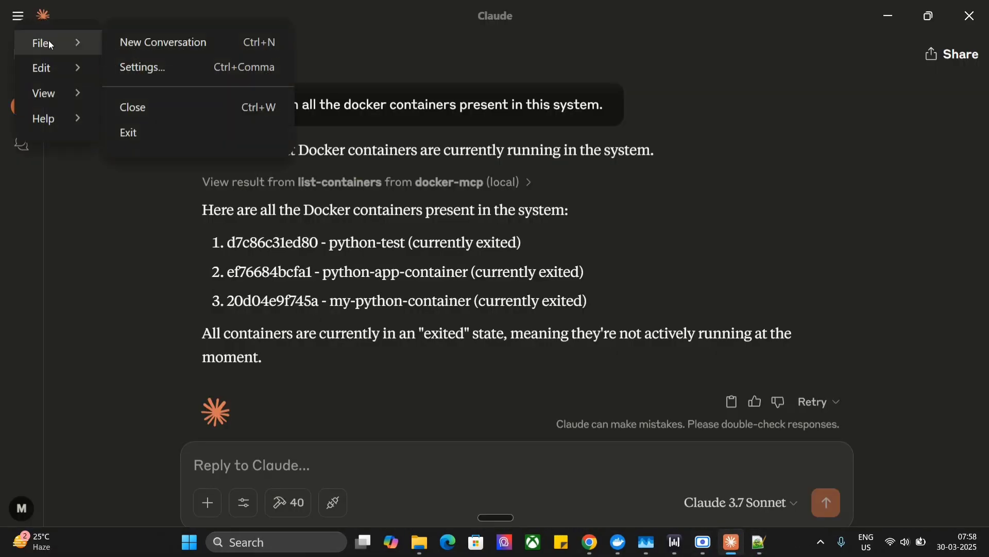
pyautogui.click(146, 67)
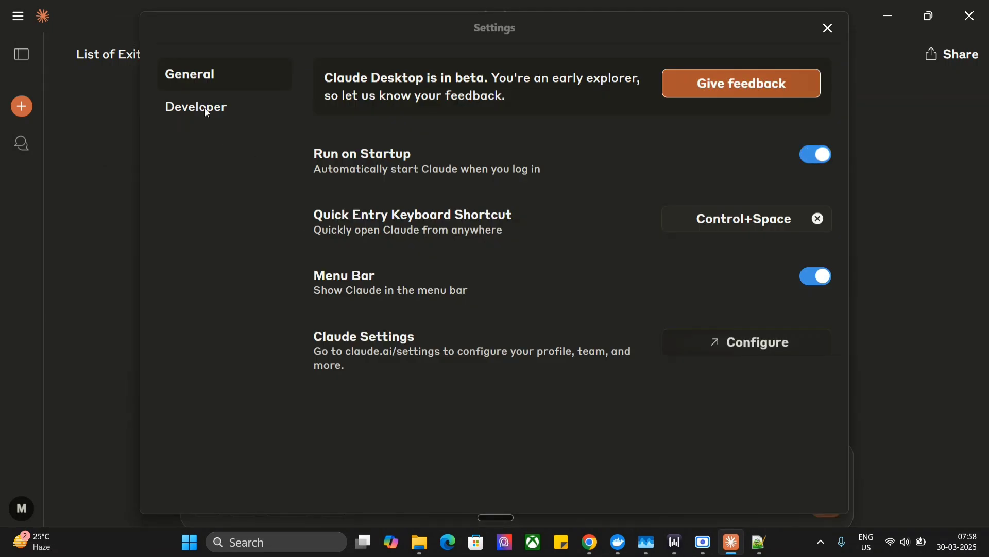
pyautogui.click(207, 110)
pyautogui.click(405, 478)
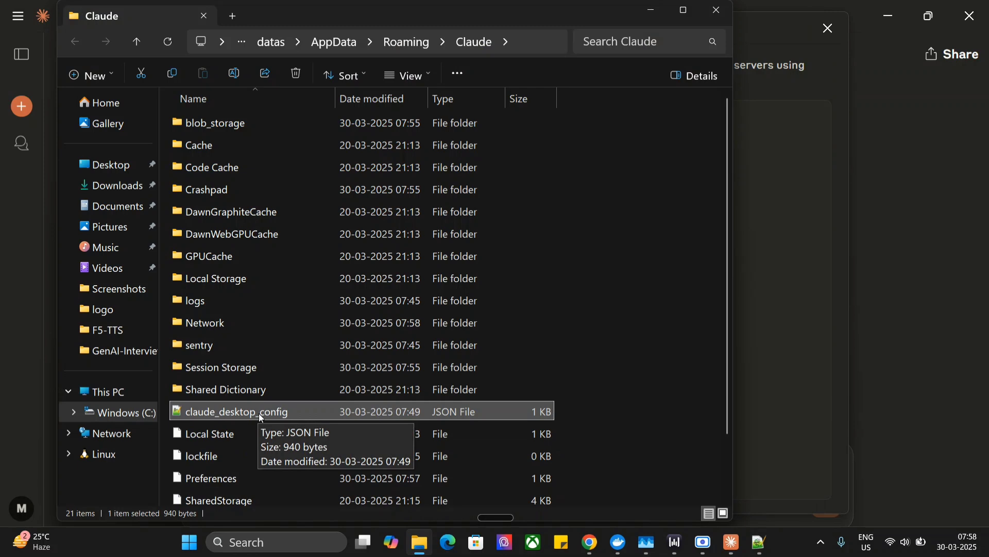
pyautogui.doubleClick(259, 413)
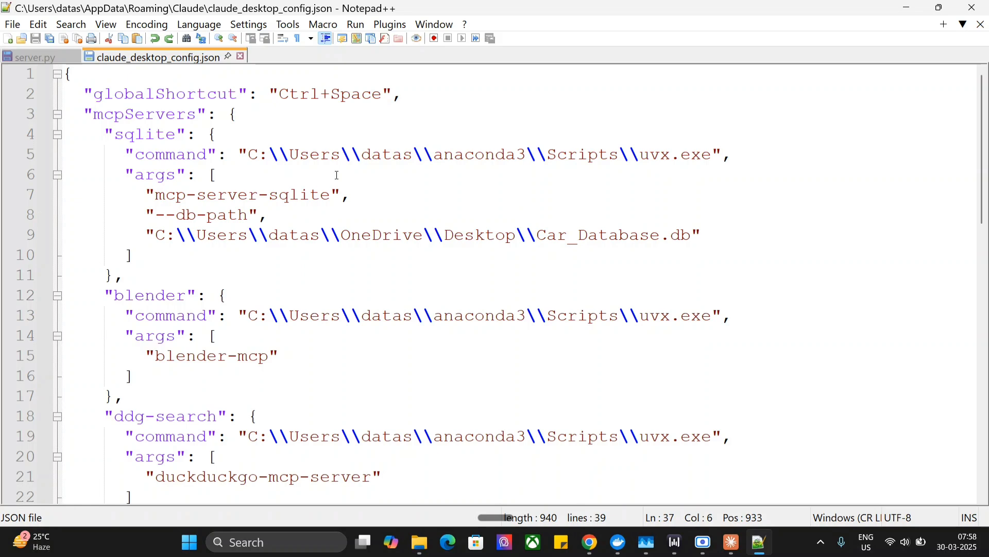
pyautogui.scroll(-12, 330, 206)
pyautogui.scroll(5, 325, 327)
pyautogui.moveTo(114, 376); pyautogui.dragTo(70, 283)
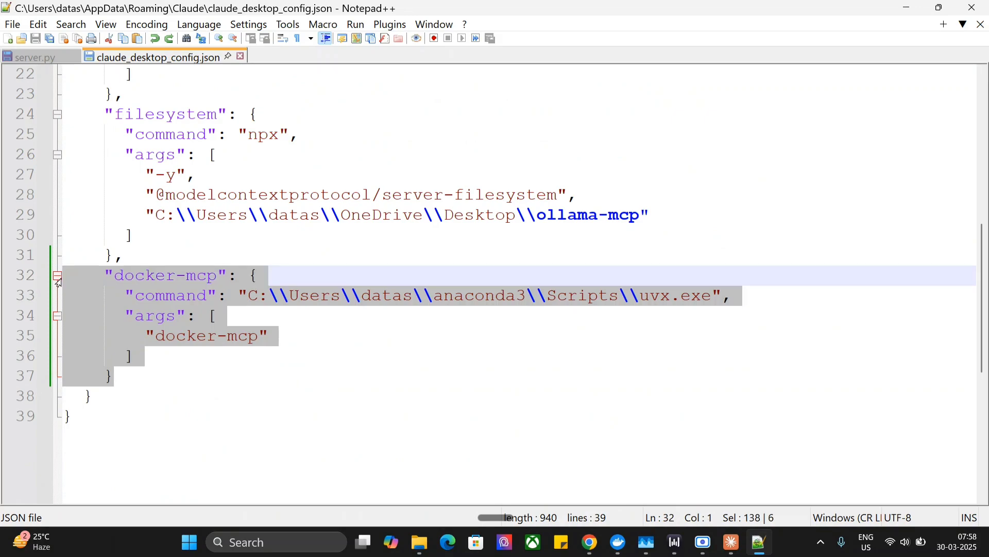
pyautogui.hotkey('alt', 'Tab')
pyautogui.hotkey('alt', 'Tab')
pyautogui.scroll(2, 129, 309)
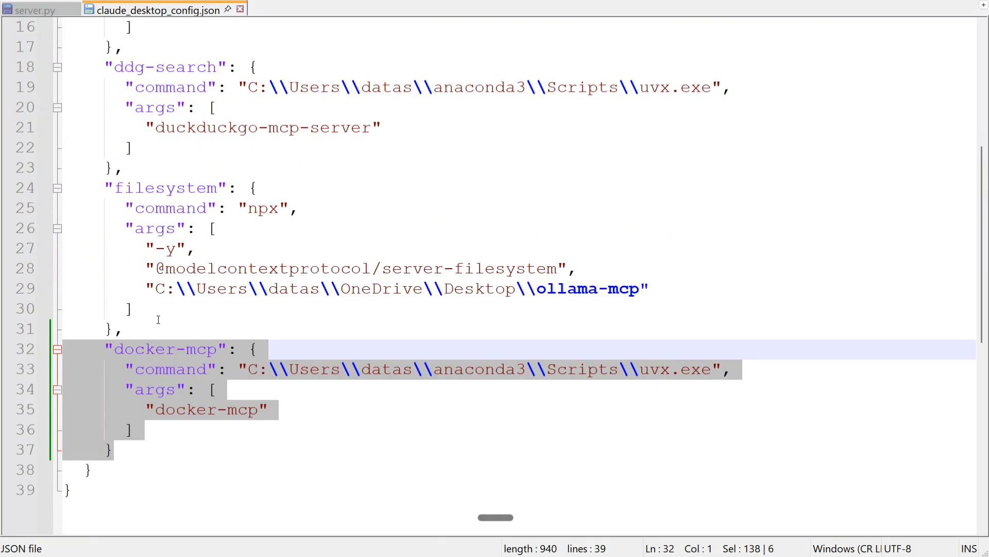
pyautogui.moveTo(129, 328); pyautogui.dragTo(93, 188)
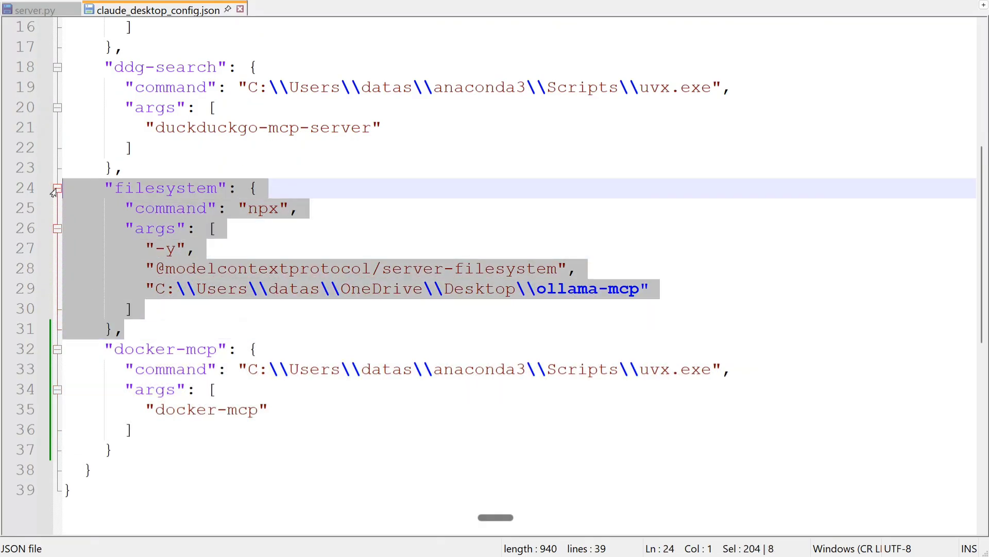
pyautogui.click(468, 241)
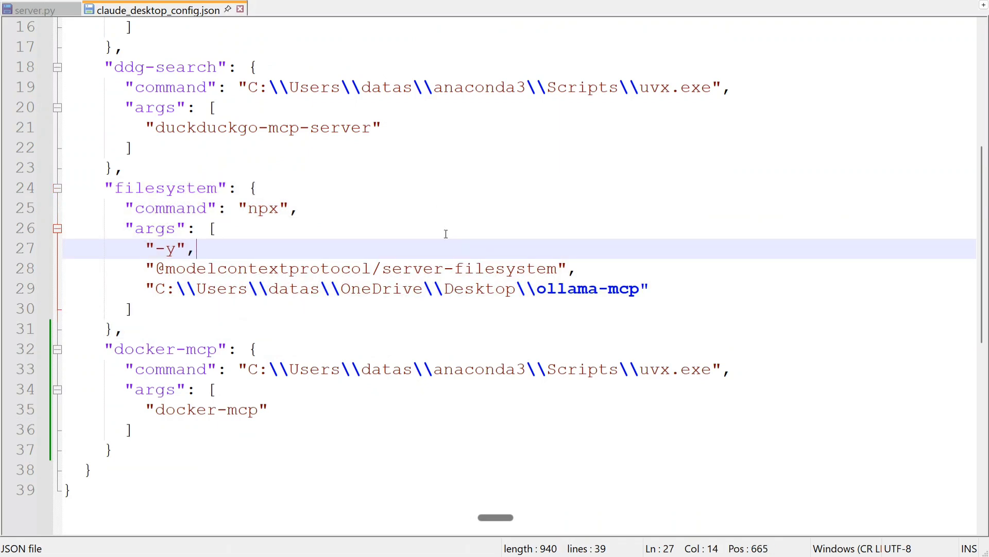
pyautogui.click(446, 300)
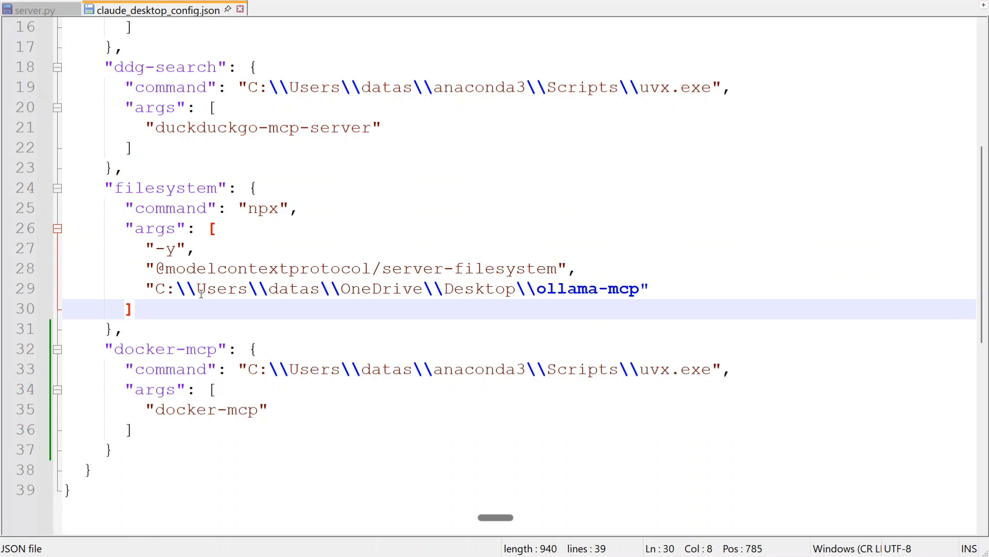
pyautogui.click(156, 290)
pyautogui.moveTo(156, 291); pyautogui.dragTo(539, 296)
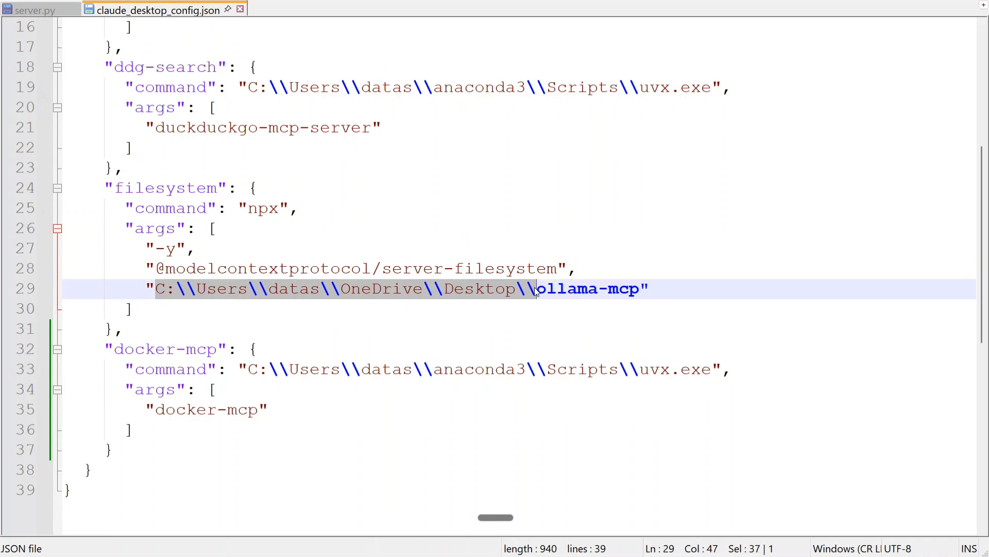
pyautogui.click(255, 387)
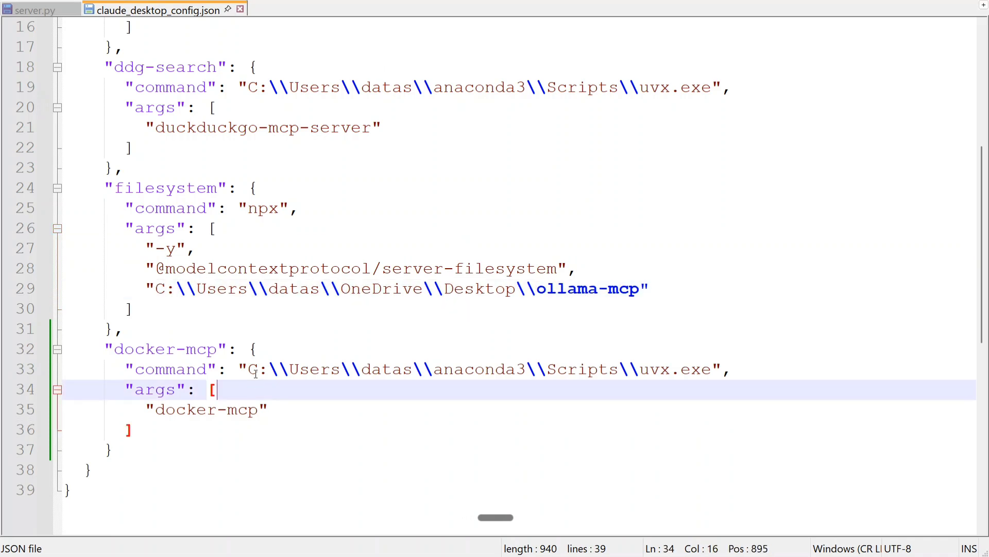
pyautogui.moveTo(244, 370); pyautogui.dragTo(717, 371)
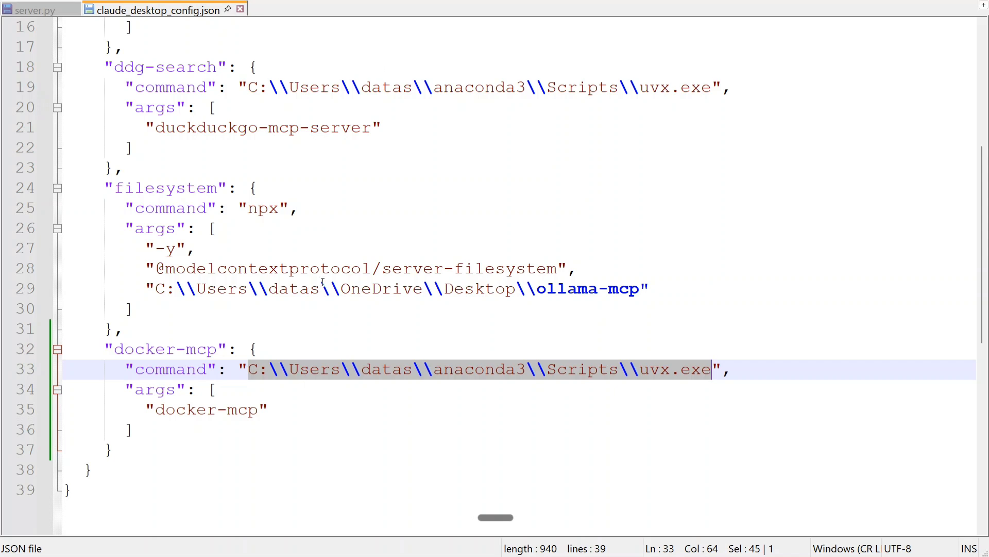
pyautogui.moveTo(20, 470); pyautogui.dragTo(24, 198)
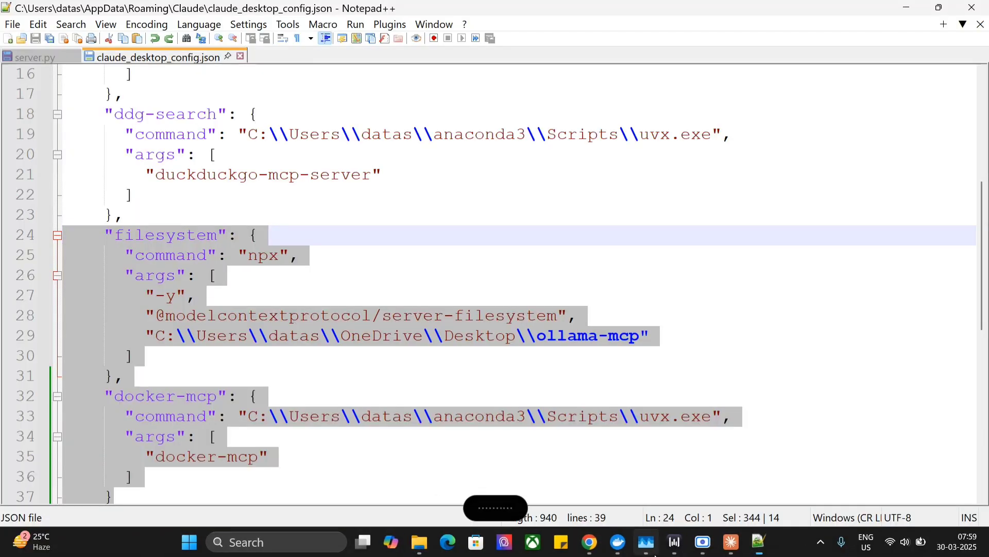
pyautogui.click(648, 545)
# Maximize Task Manager and inspect the Claude (11) process group using about 664 MB
pyautogui.click(564, 98)
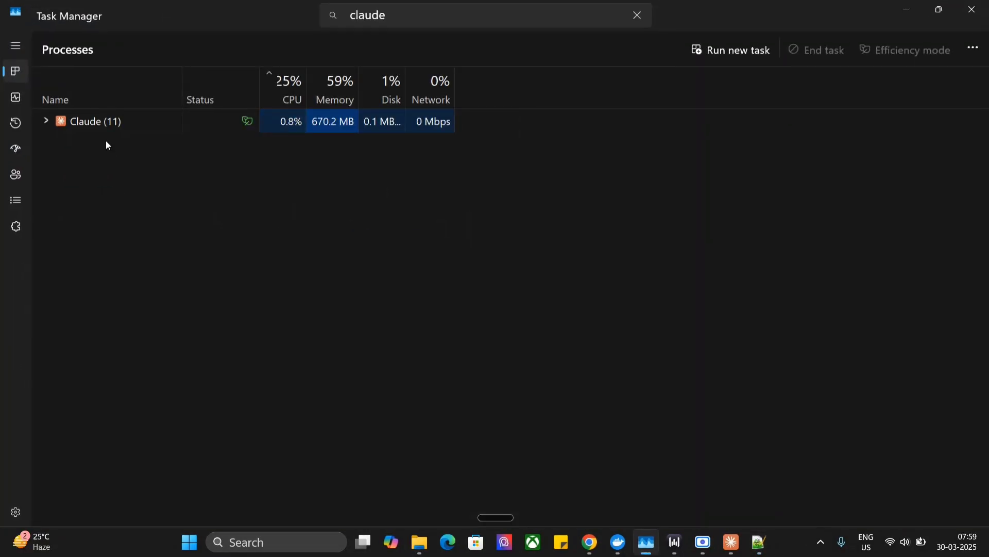
pyautogui.rightClick(136, 120)
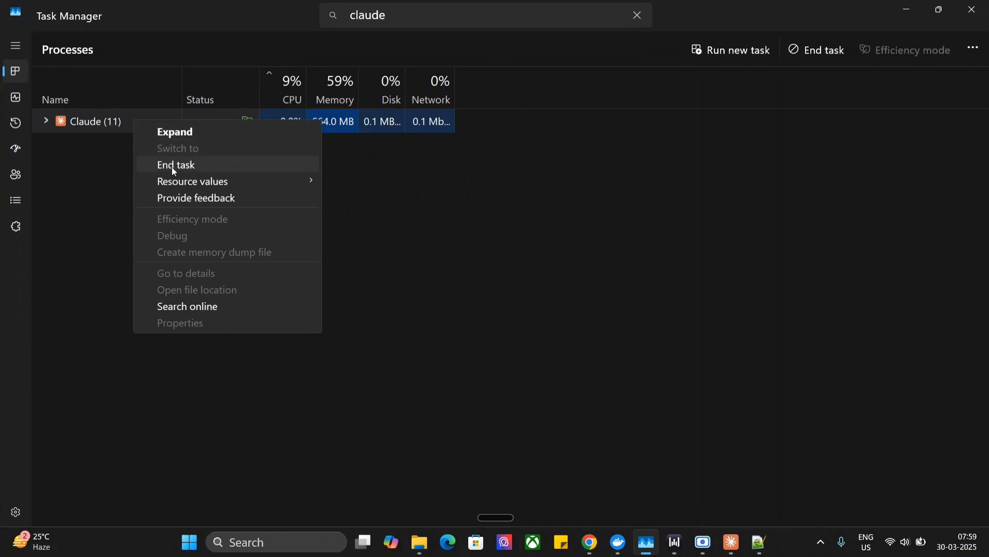
pyautogui.click(722, 298)
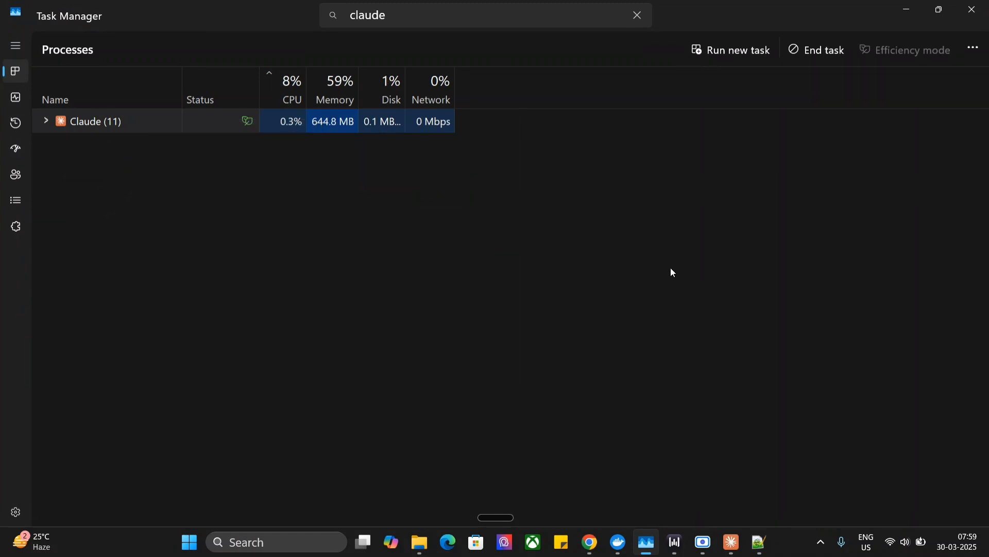